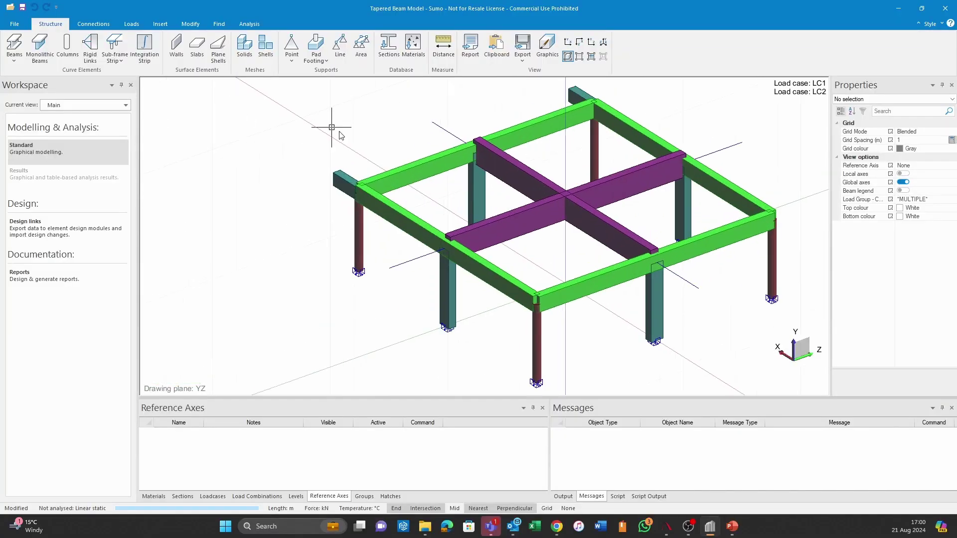
Show the table of sections defined in the tapered beam model.
mouse_move(546, 233)
middle_mouse_down()
mouse_move(463, 220)
mouse_move(537, 227)
mouse_move(499, 214)
mouse_move(532, 214)
mouse_move(408, 258)
mouse_move(494, 214)
mouse_move(466, 215)
mouse_move(433, 321)
mouse_move(396, 331)
middle_mouse_up()
left_click(384, 243)
key("Escape")
left_click(182, 497)
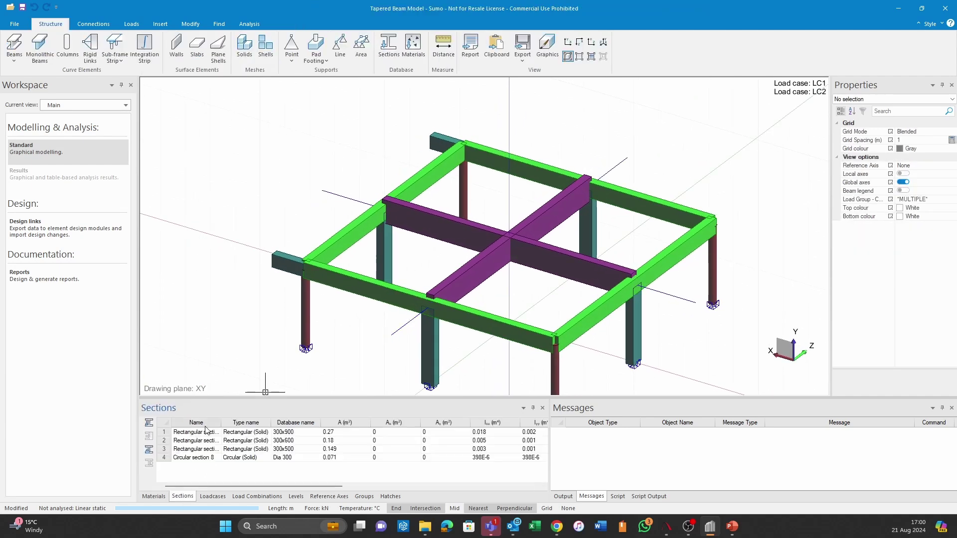
scroll(553, 213, "down", 2)
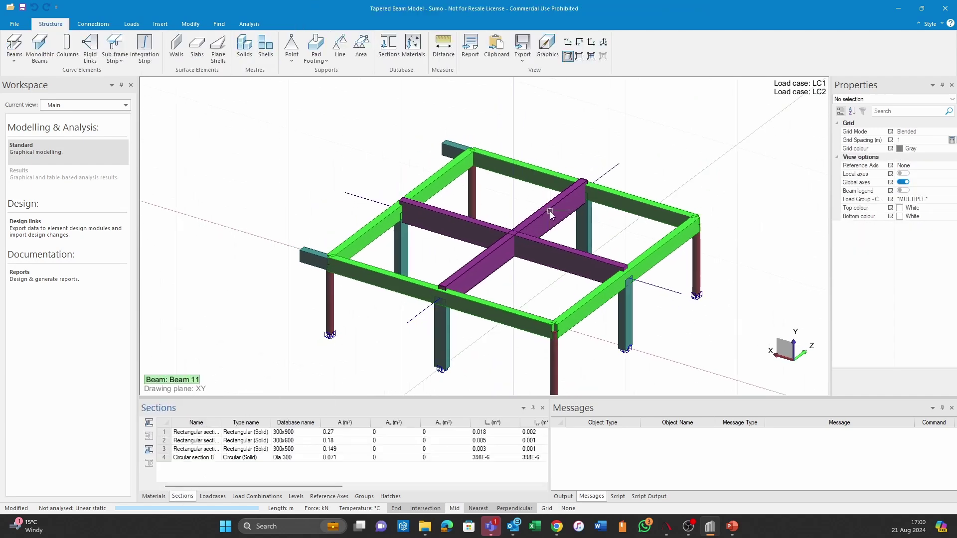
Begin a new line beam with 300x900 as its start section and 300x500 as its end section.
left_click(48, 33)
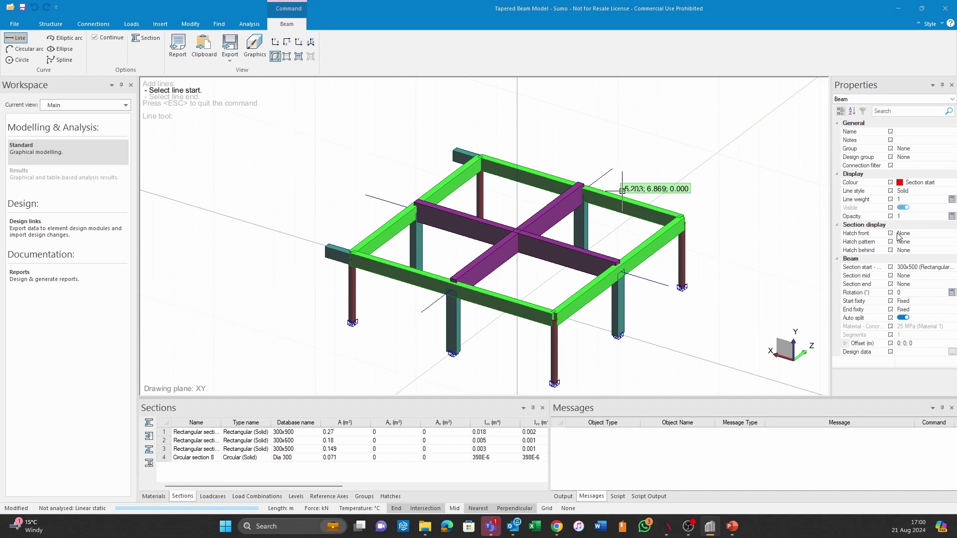
scroll(761, 249, "up", 1)
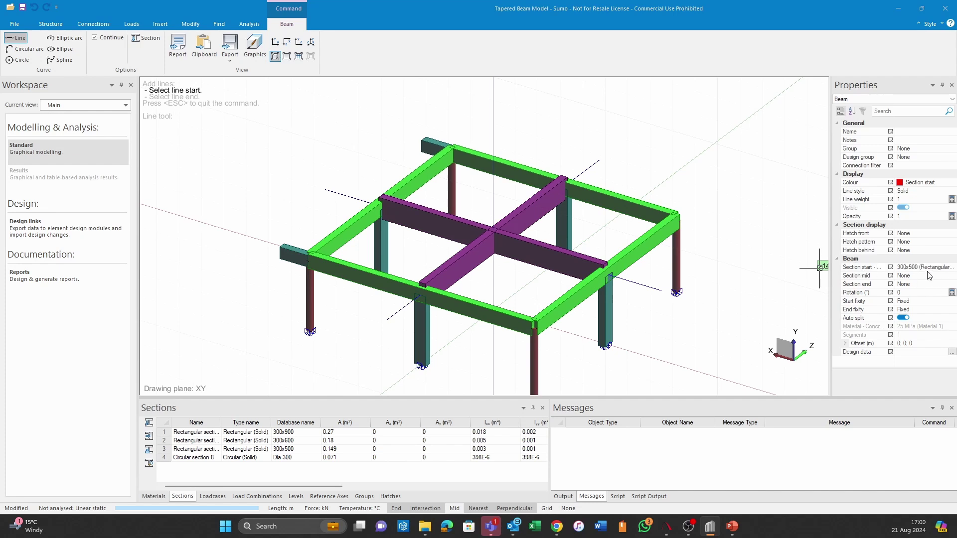
left_click(947, 267)
left_click(948, 267)
left_click(937, 333)
left_click(940, 284)
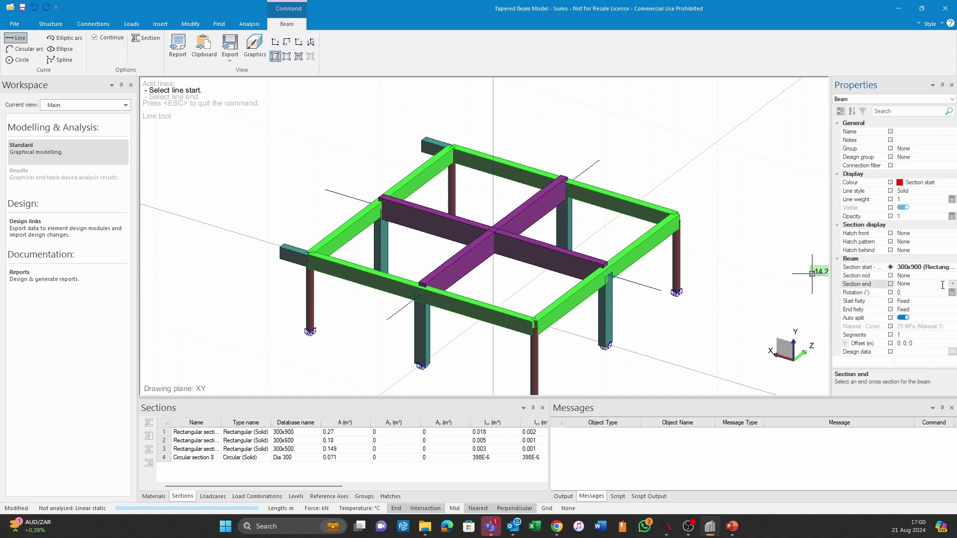
left_click(952, 284)
left_click(922, 327)
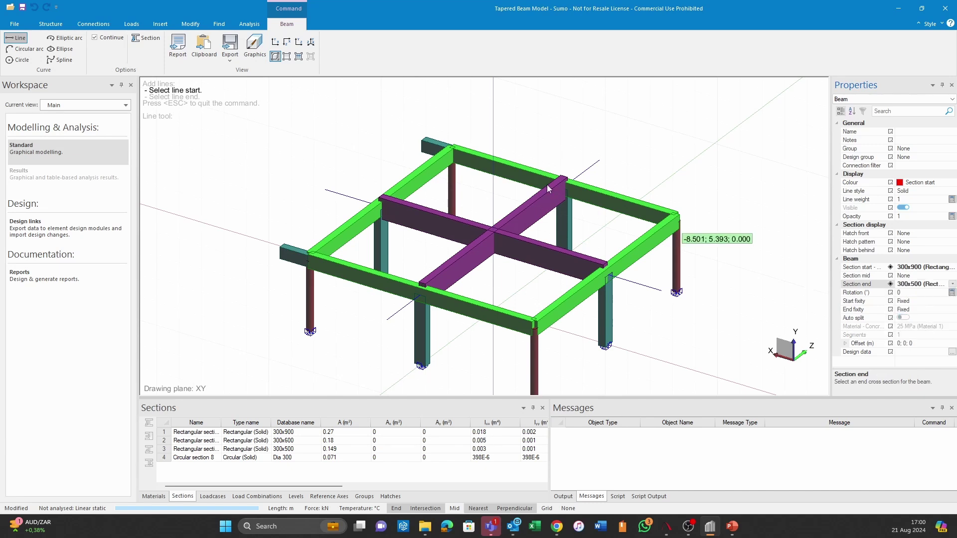
Draw a tapered cantilever from the purple beam's end on the positive X side to the tip of its guide line.
scroll(319, 182, "up", 2)
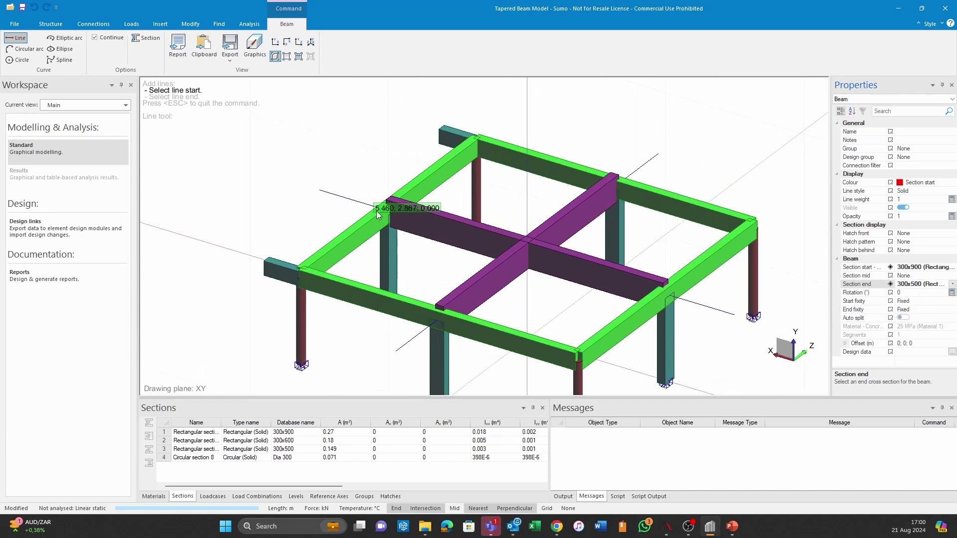
left_click(388, 204)
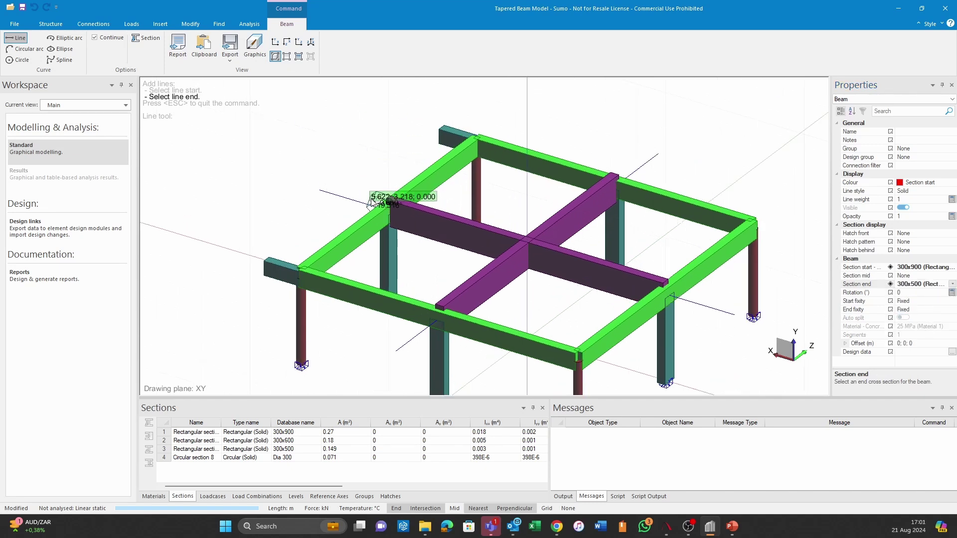
left_click(322, 186)
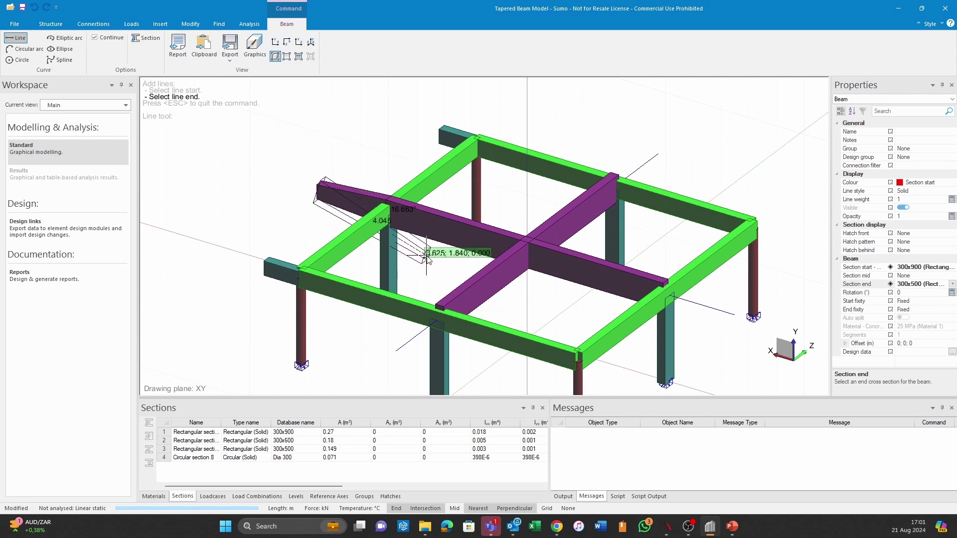
key("Escape")
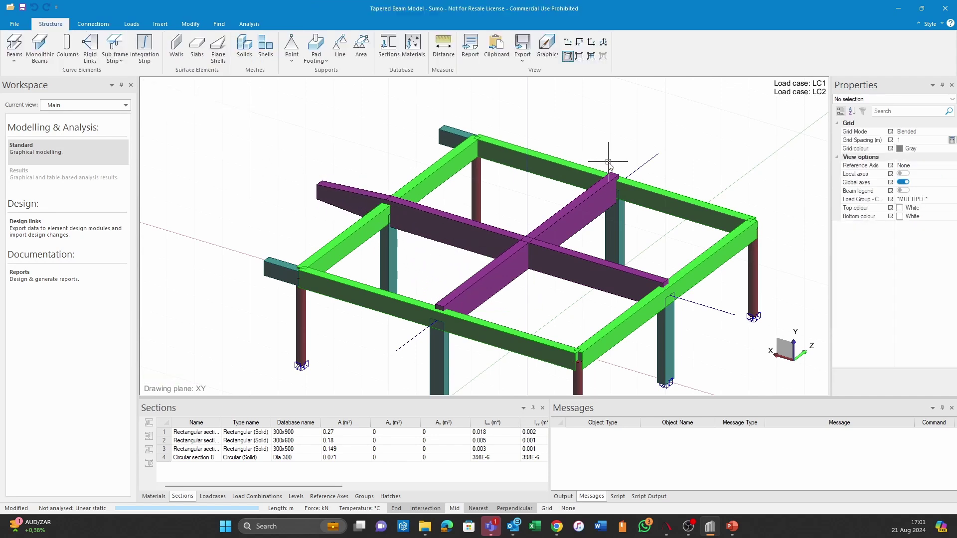
Draw a tapered cantilever from the purple beam's end on the positive Z side to its guide line's tip.
left_click(14, 44)
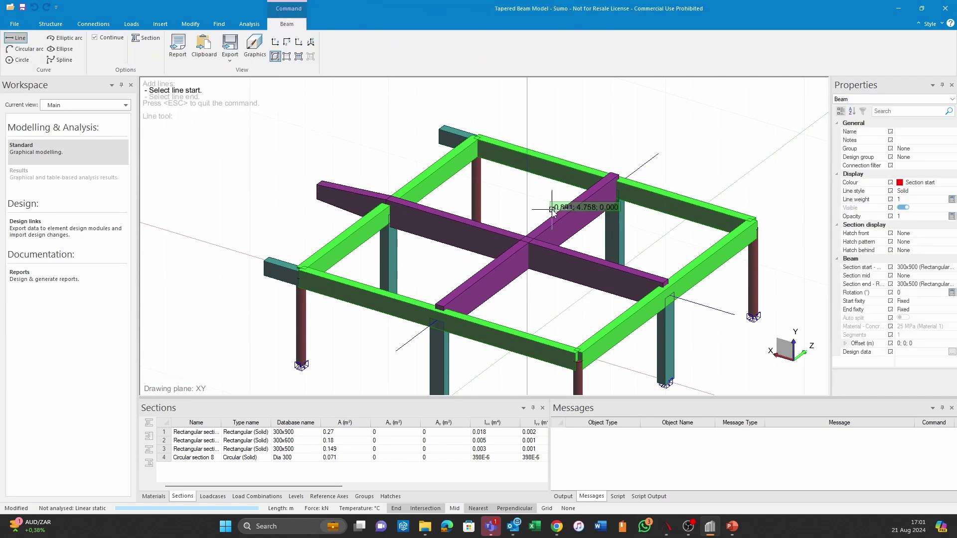
left_click(620, 188)
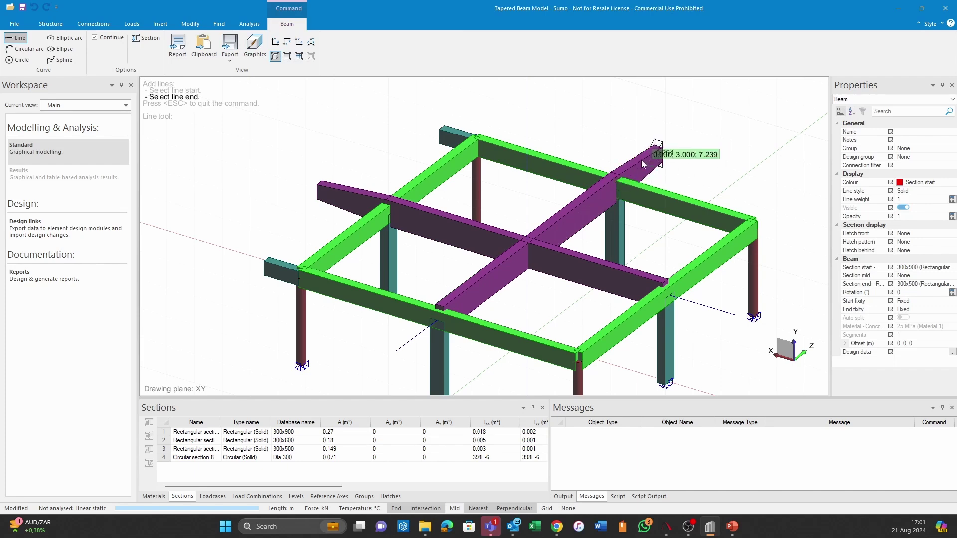
left_click(657, 151)
key("Escape")
Draw a tapered cantilever from the purple beam's end on the negative Z side to its guide line's tip.
left_click(14, 44)
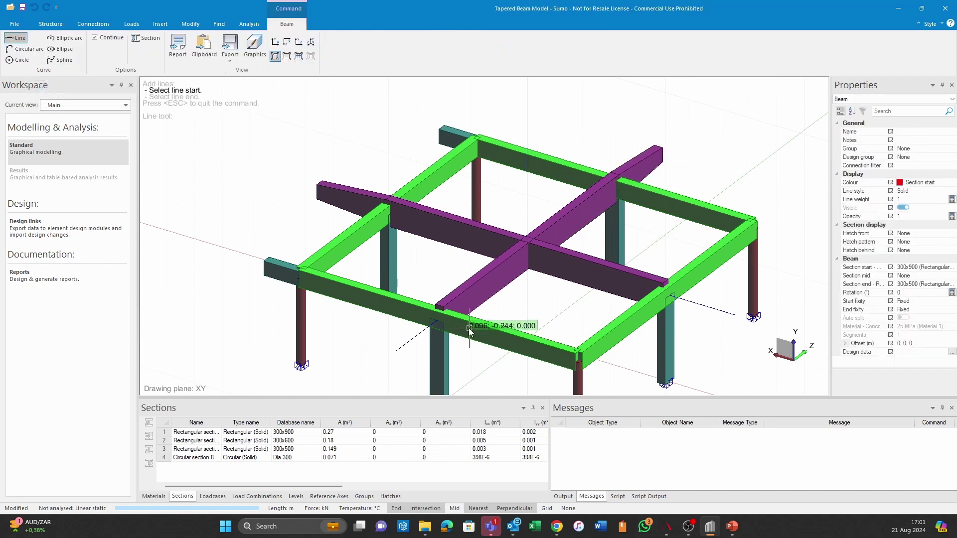
left_click(439, 317)
left_click(396, 351)
middle_click_drag(571, 366, 450, 308)
key("Escape")
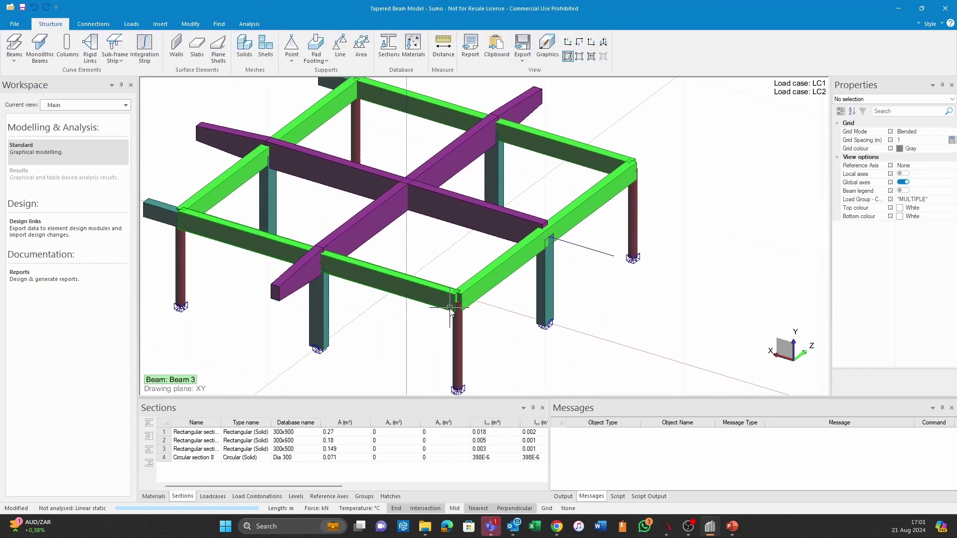
Draw a tapered cantilever from the purple beam's end on the negative X side to its guide line's tip.
left_click(14, 44)
left_click(546, 231)
left_click(613, 256)
key("Escape")
Examine the profile of the tapered cantilevers in a side elevation along the X axis and in 3D.
scroll(575, 326, "down", 1)
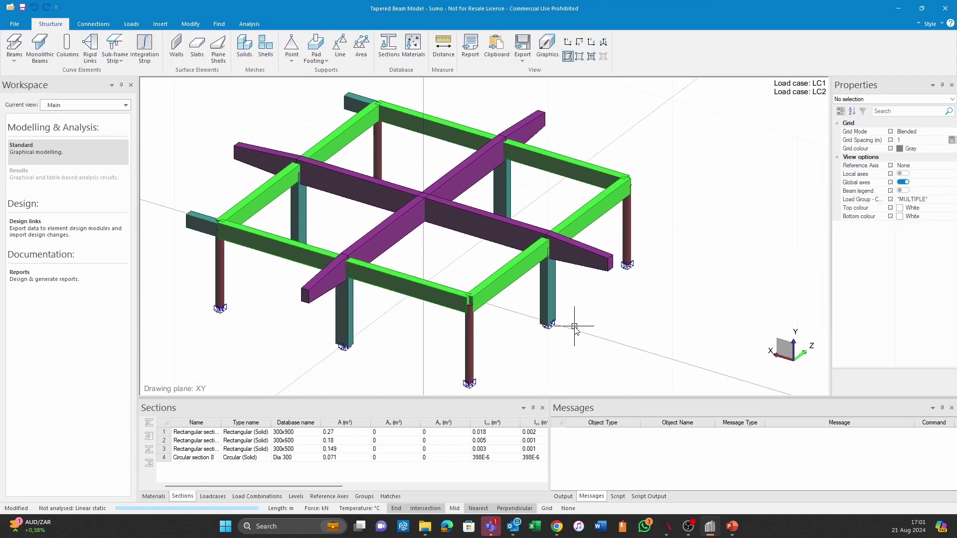
mouse_move(575, 326)
middle_mouse_down()
mouse_move(490, 261)
mouse_move(504, 214)
mouse_move(569, 270)
mouse_move(498, 267)
mouse_move(509, 264)
mouse_move(465, 249)
middle_mouse_up()
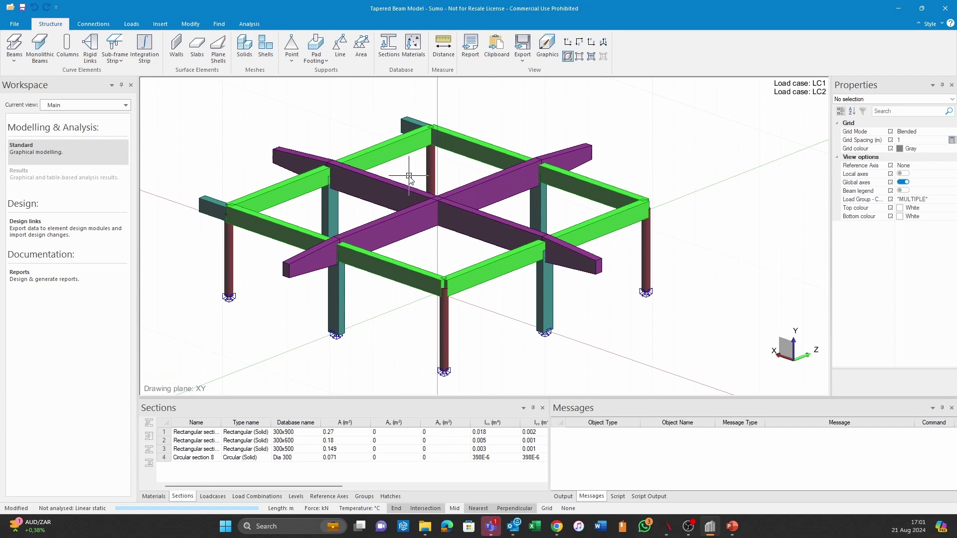
scroll(412, 210, "up", 3)
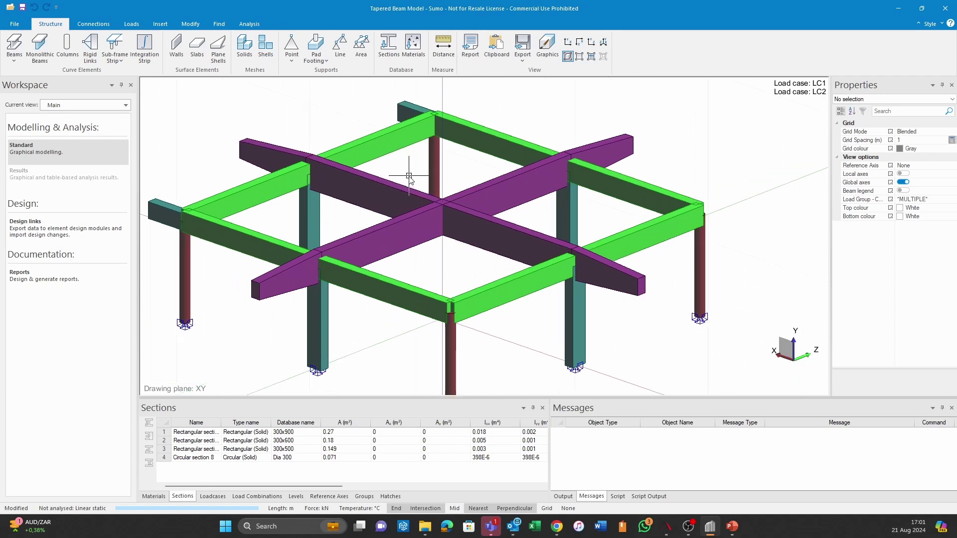
scroll(399, 319, "up", 2)
key("x")
scroll(257, 234, "up", 3)
middle_click_drag(231, 231, 234, 231)
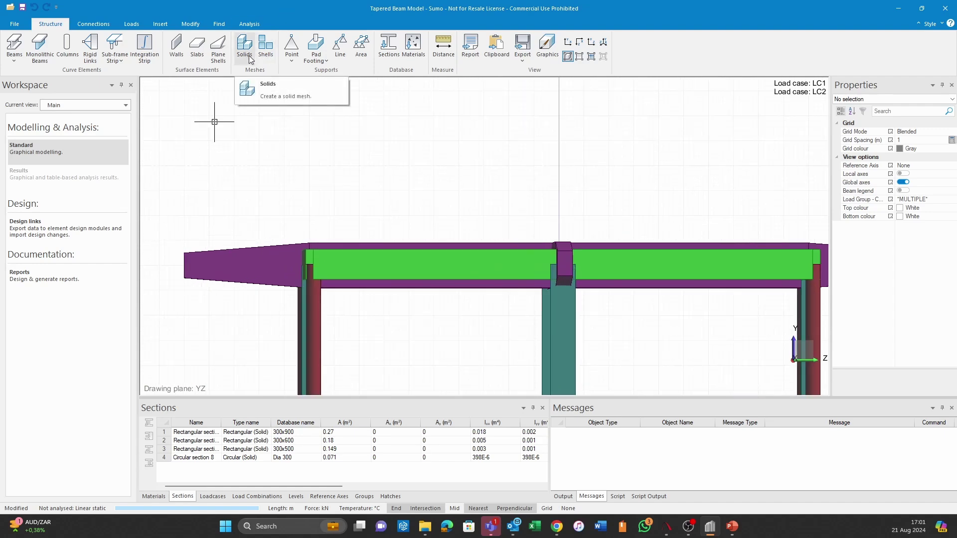
scroll(223, 210, "down", 1)
middle_click_drag(223, 210, 223, 228, "shift")
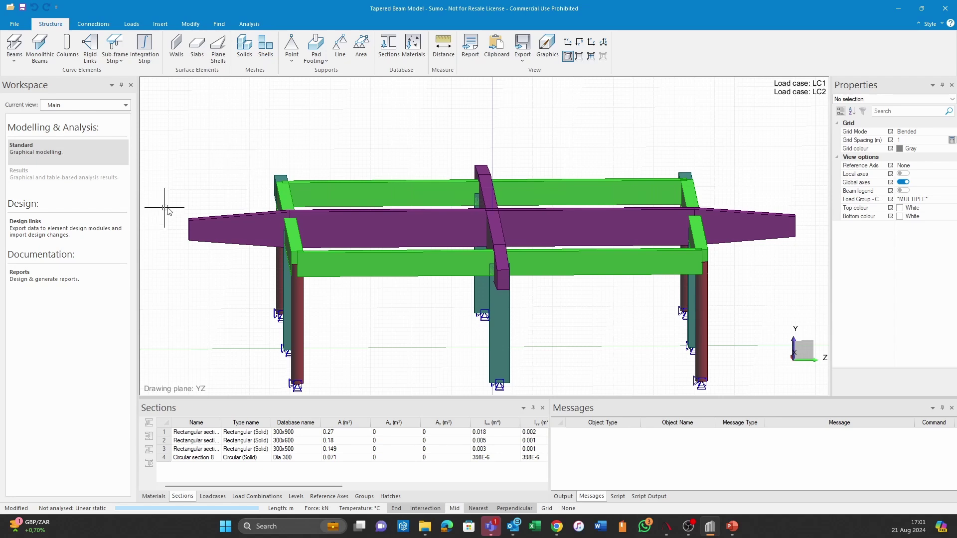
scroll(264, 250, "down", 1)
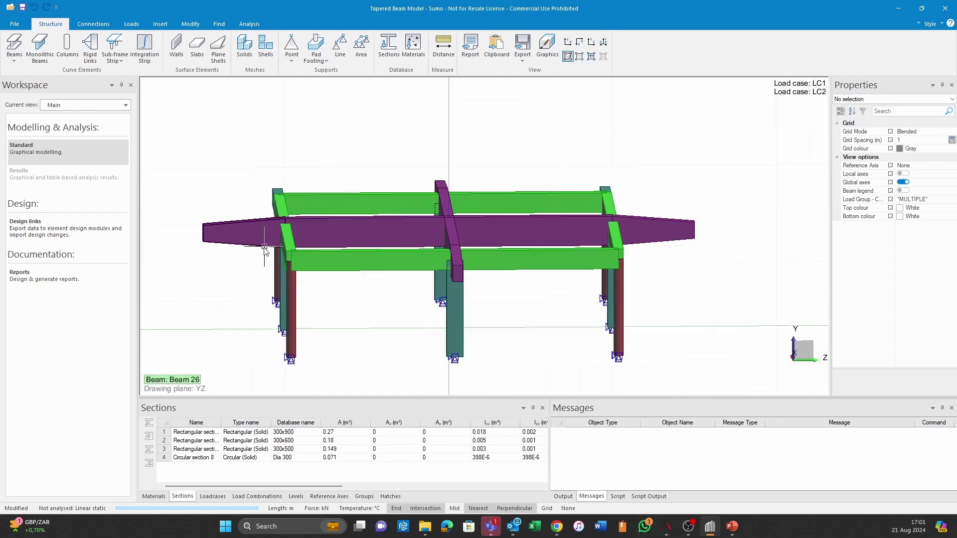
middle_click_drag(264, 253, 318, 287, "shift")
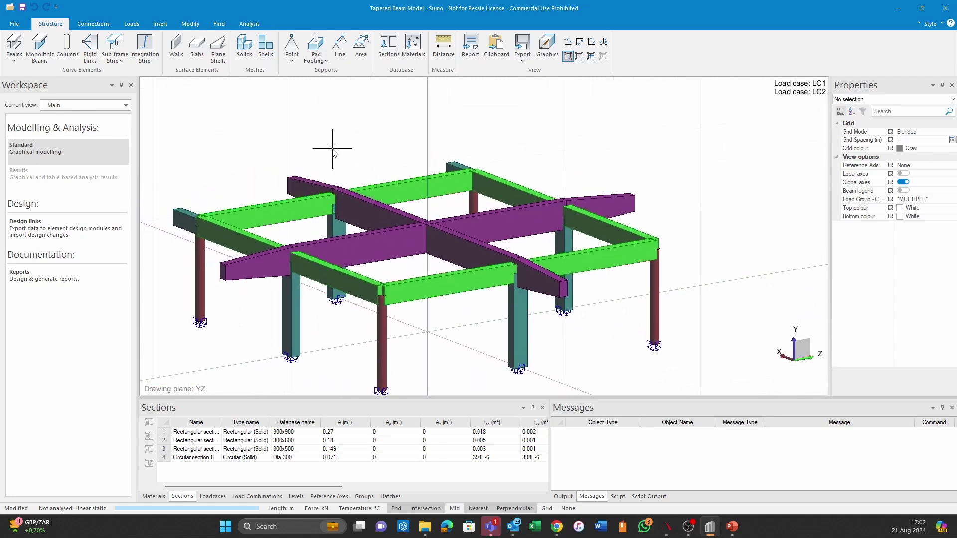
scroll(333, 149, "up", 1)
middle_click_drag(260, 164, 308, 188)
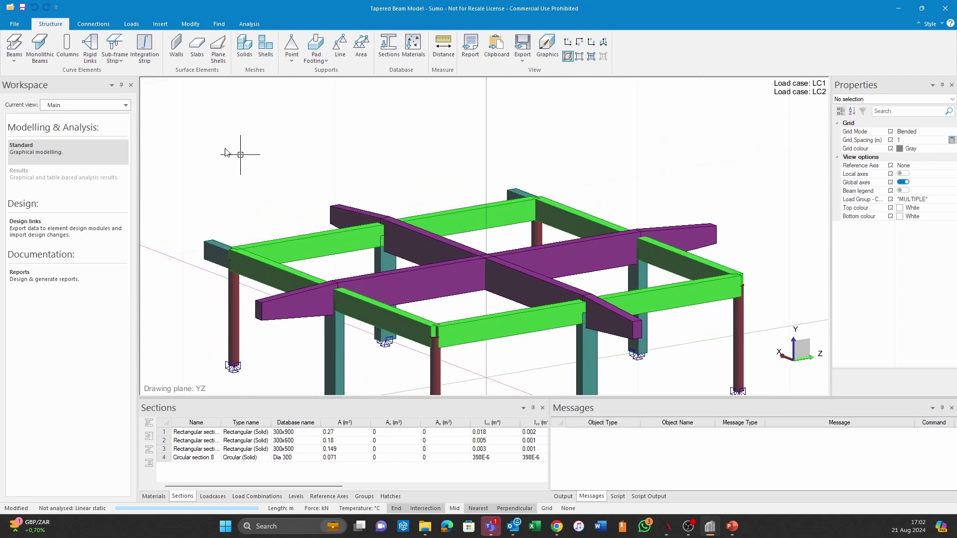
Begin a new line beam with 300x500 as its start section and None as its end section.
left_click(27, 45)
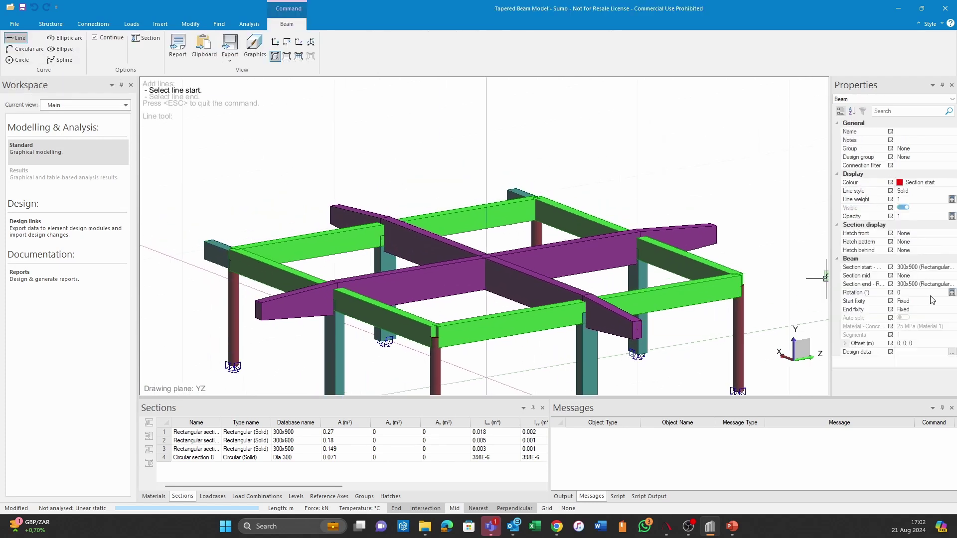
left_click(949, 285)
left_click(951, 285)
left_click(947, 292)
left_click(952, 267)
left_click(953, 267)
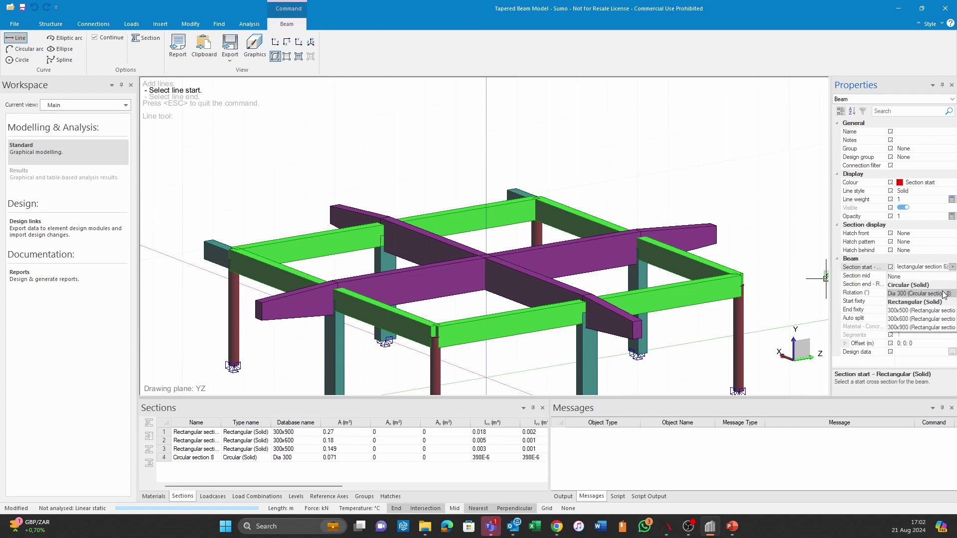
left_click(936, 310)
Draw the 300x500 edge beam between the free ends of the two short stub beams, crossing the positive X cantilever.
middle_click_drag(360, 281, 563, 339)
middle_click_drag(456, 312, 489, 327, "shift")
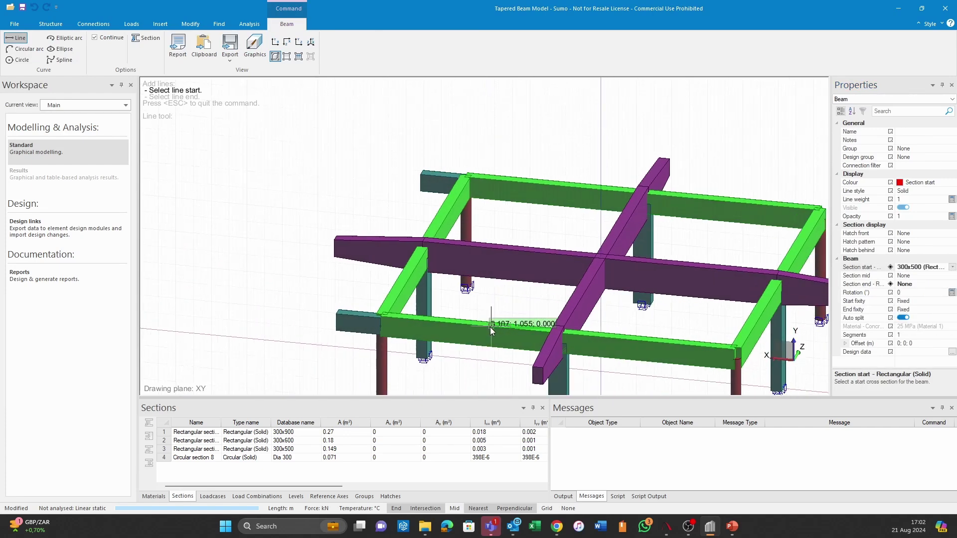
left_click(340, 313)
left_click(422, 175)
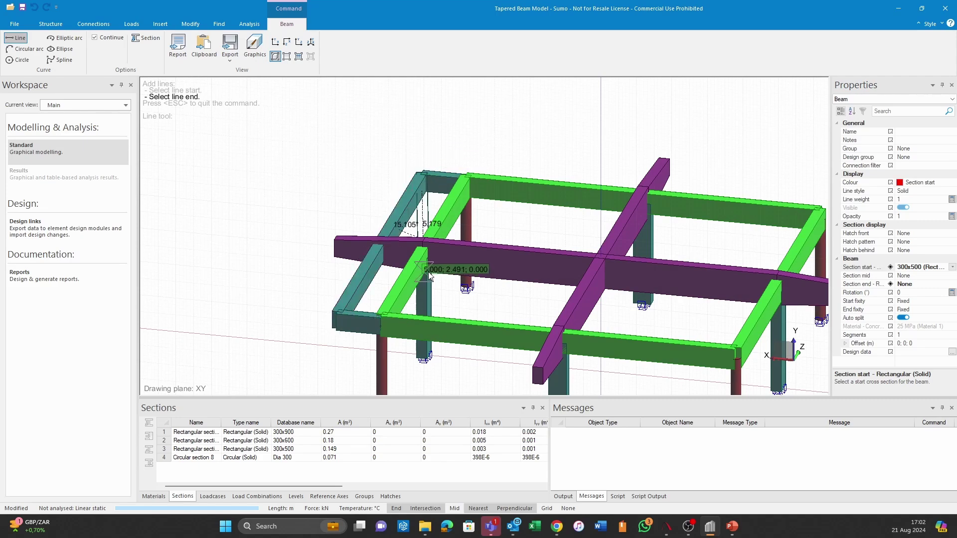
key("Escape")
Begin a floating point load and set its Load Y to -50 kN.
scroll(422, 227, "up", 1)
middle_click_drag(405, 247, 418, 226, "shift")
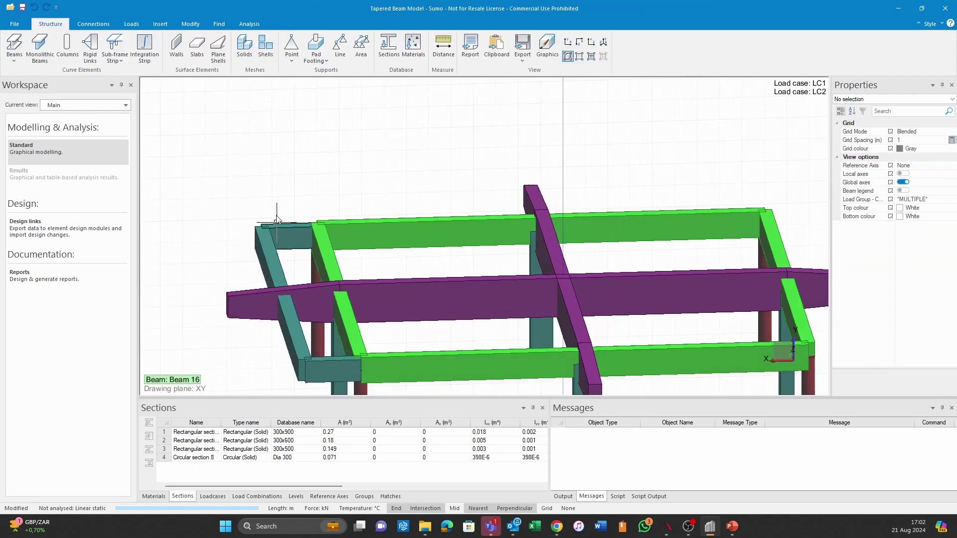
middle_click_drag(216, 141, 271, 110)
left_click(131, 23)
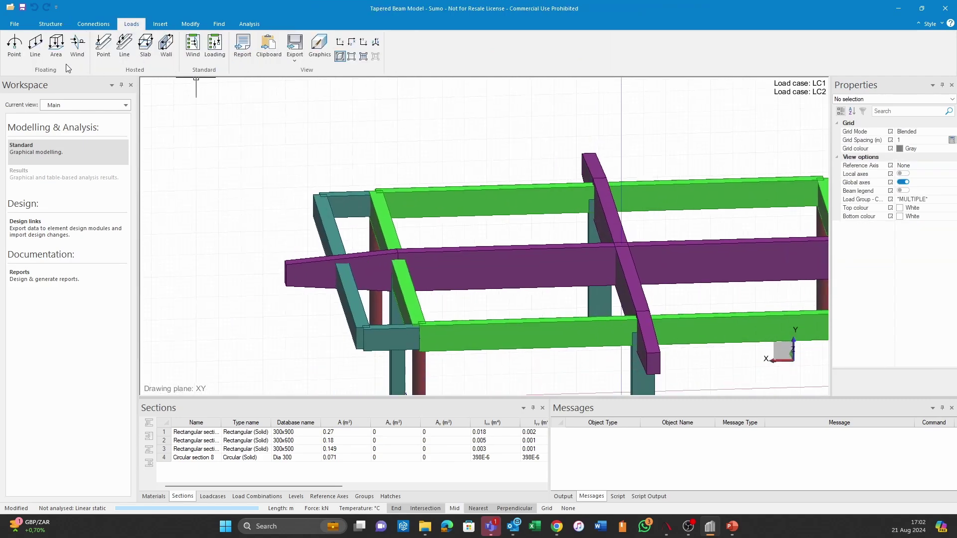
left_click(14, 45)
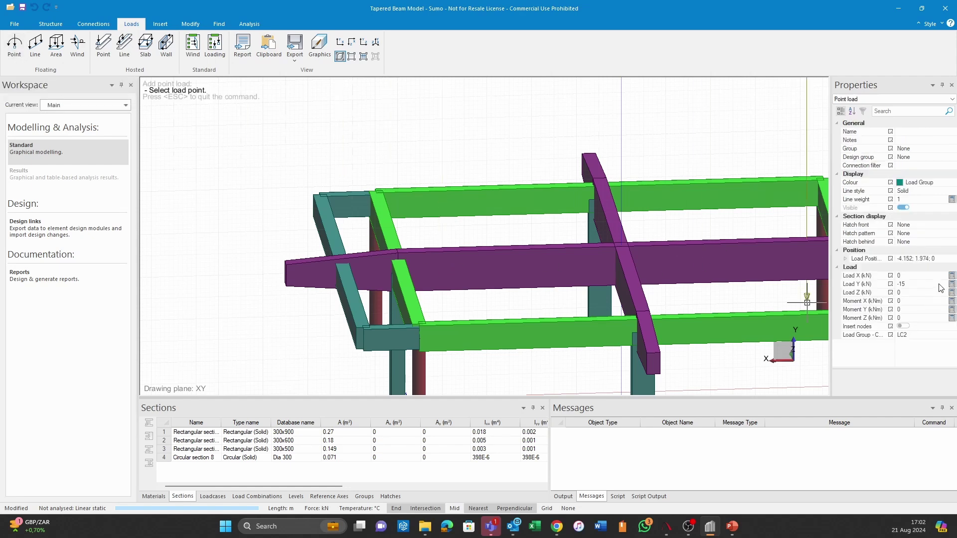
left_click(923, 283)
type("-15")
key("BackSpace")
key("BackSpace")
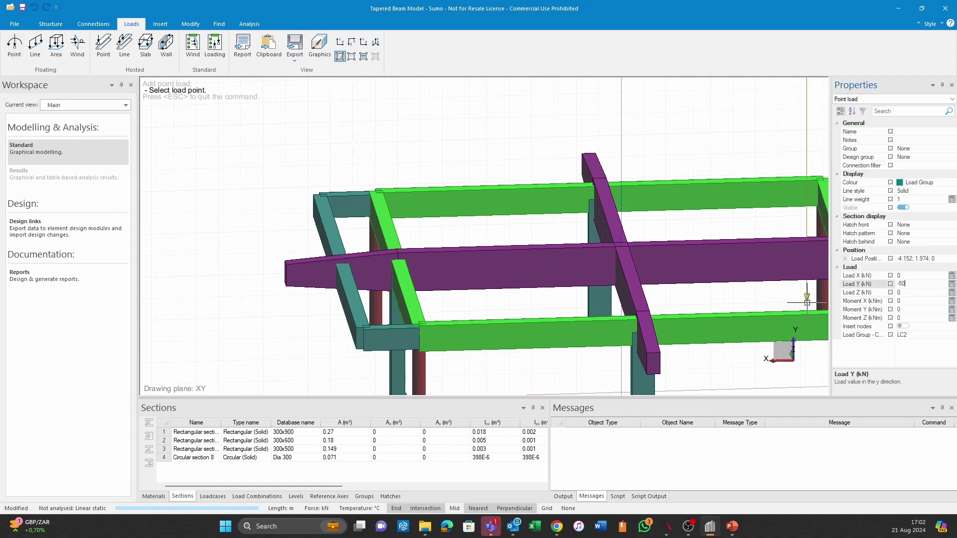
type("50")
Place the 50 kN downward point load at the free end of each of the four tapered cantilevers.
left_click(285, 269)
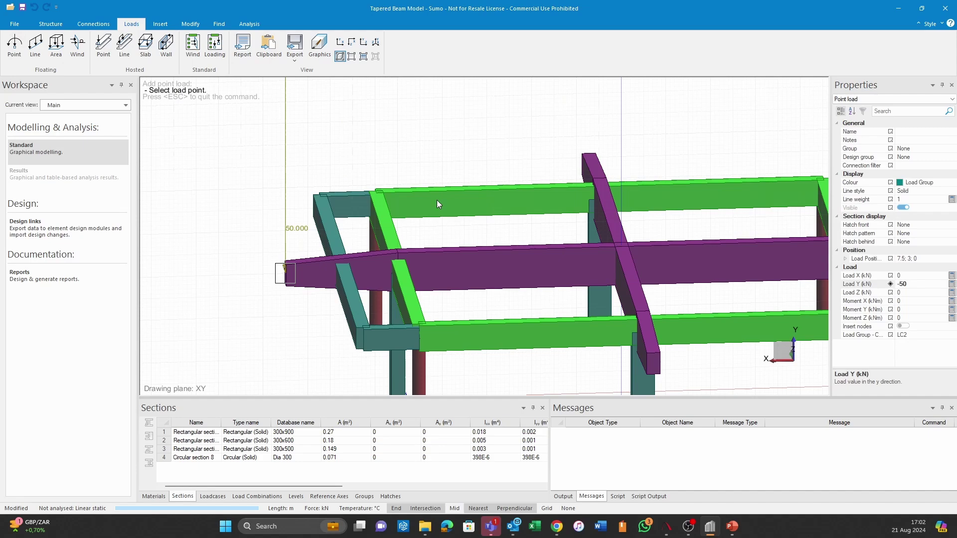
left_click(587, 165)
middle_click_drag(651, 294, 365, 159)
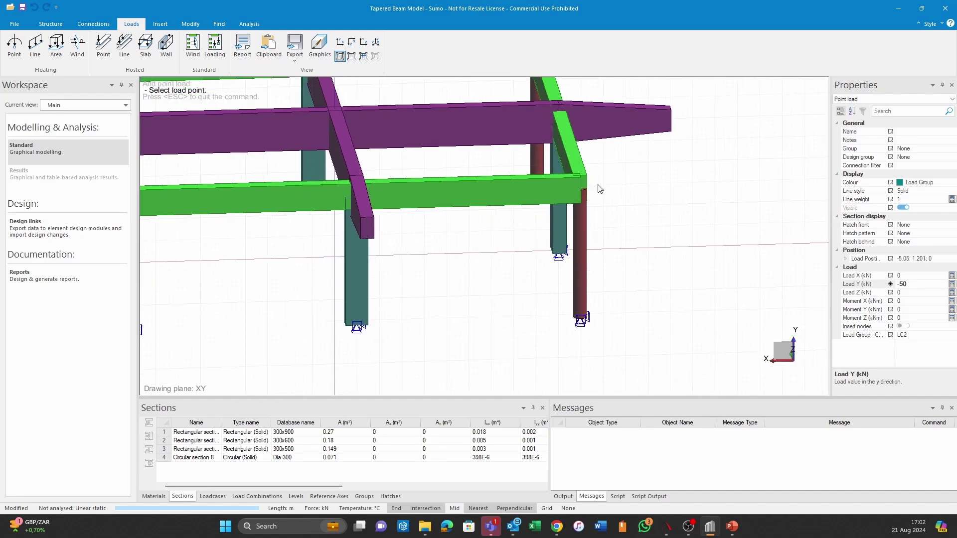
left_click(671, 124)
middle_click_drag(562, 282, 615, 291, "shift")
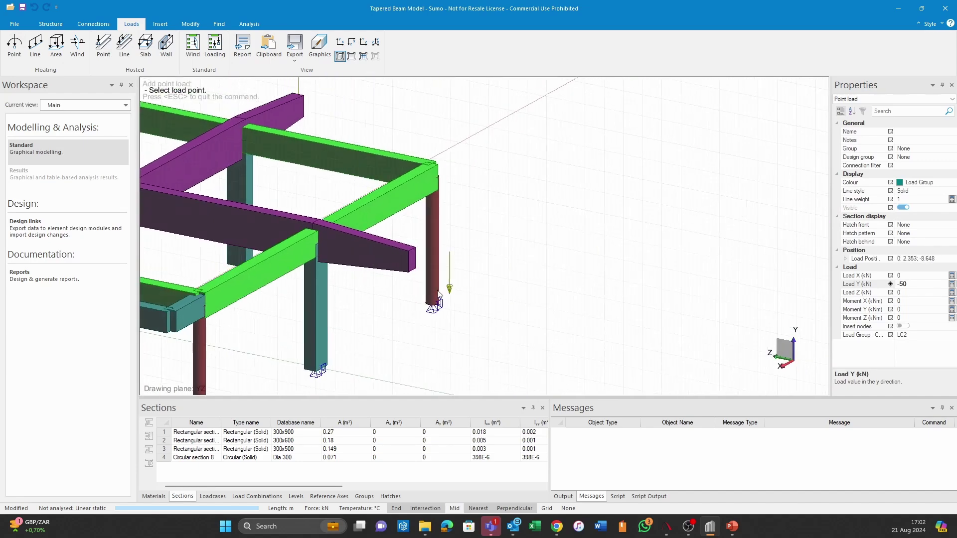
left_click(411, 263)
scroll(492, 273, "down", 5)
key("Escape")
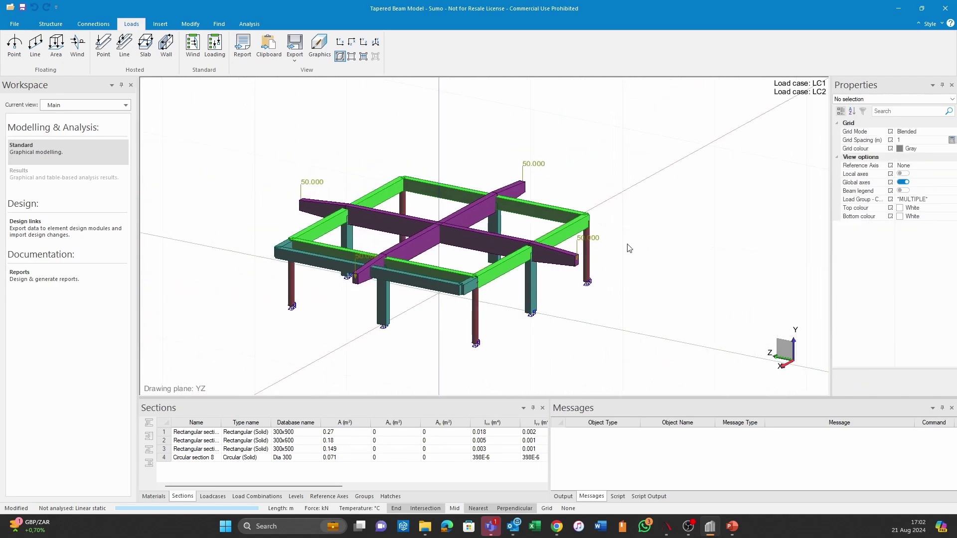
Filter the whole model's selection to only the point loads and set their Load Y to -100 kN.
left_click_drag(646, 128, 261, 324)
left_click(390, 47)
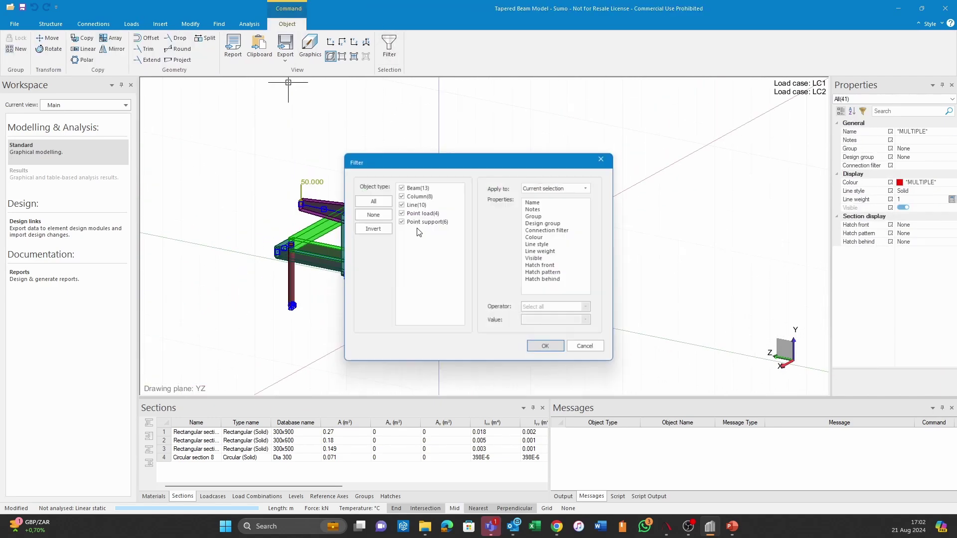
left_click(373, 215)
left_click(402, 214)
left_click(545, 346)
left_click(928, 283)
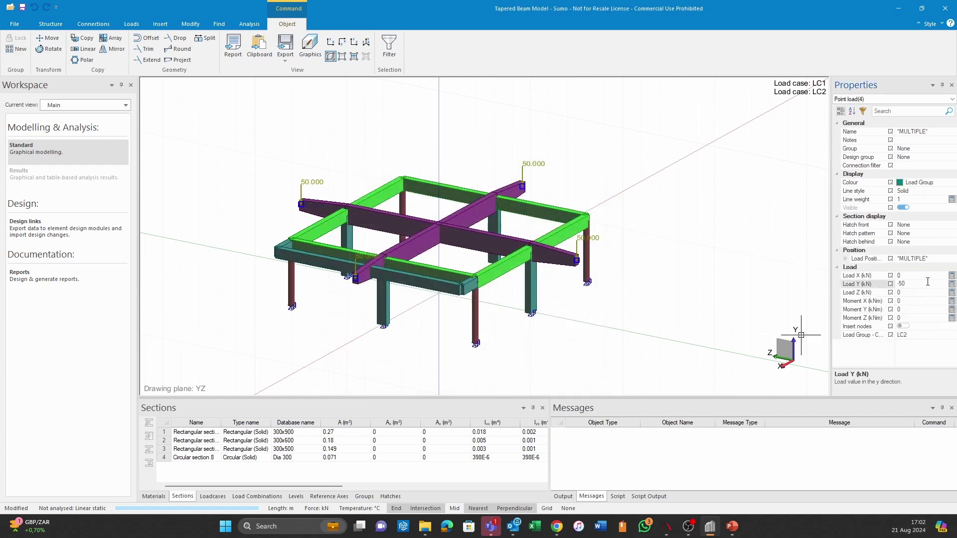
type("00")
left_click(648, 197)
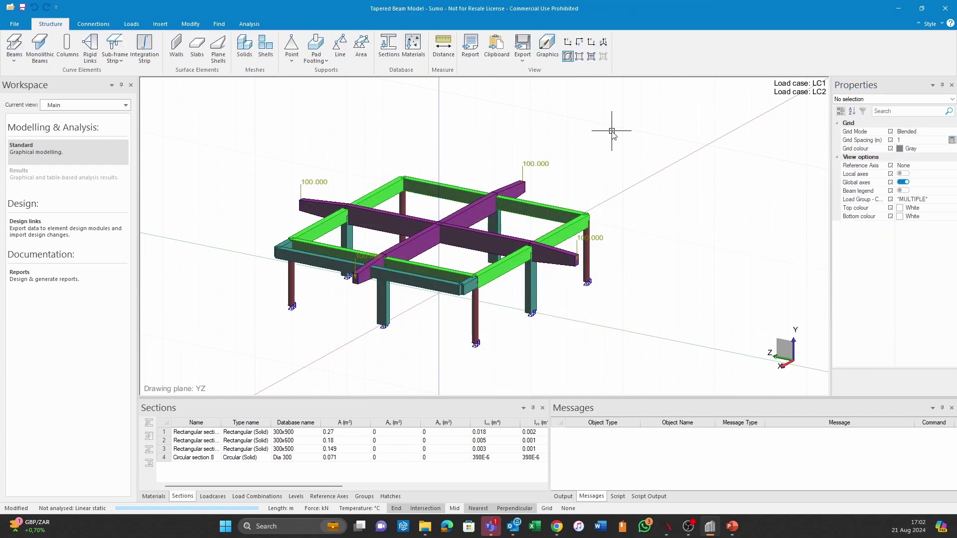
Solve the model, saving the changes to Tapered Beam Model before the analysis runs.
left_click(249, 23)
left_click(14, 44)
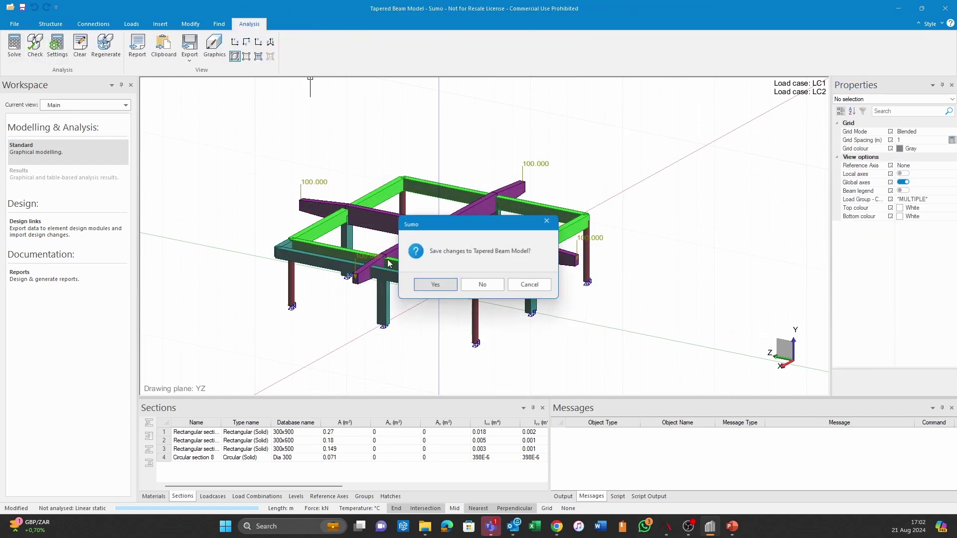
left_click(447, 342)
Open the analysis results and animate the total displacement of the whole frame for load combination C1.
left_click(89, 177)
scroll(445, 193, "down", 3)
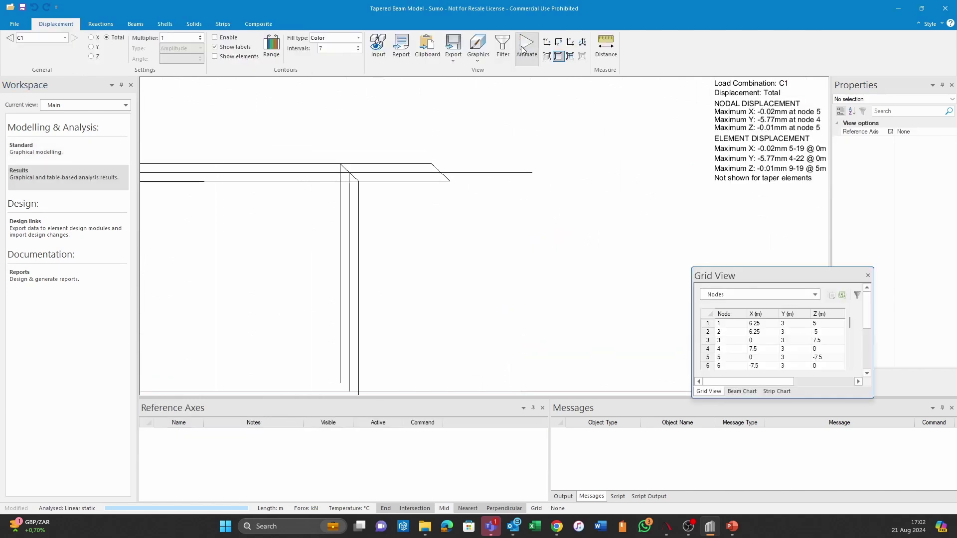
left_click(525, 48)
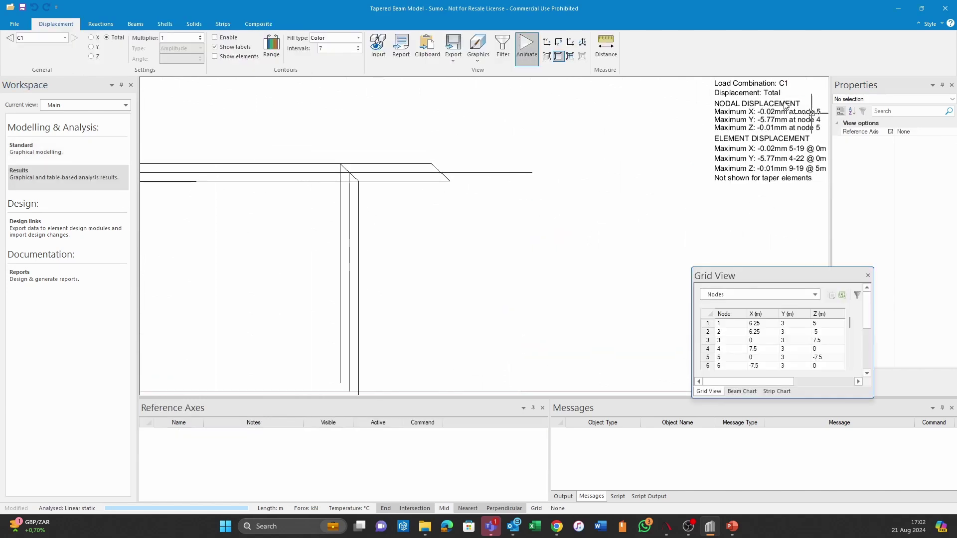
middle_click_drag(358, 245, 637, 251)
mouse_move(531, 244)
middle_mouse_down()
mouse_move(512, 252)
mouse_move(531, 246)
middle_mouse_up()
middle_click_drag(706, 221, 730, 241)
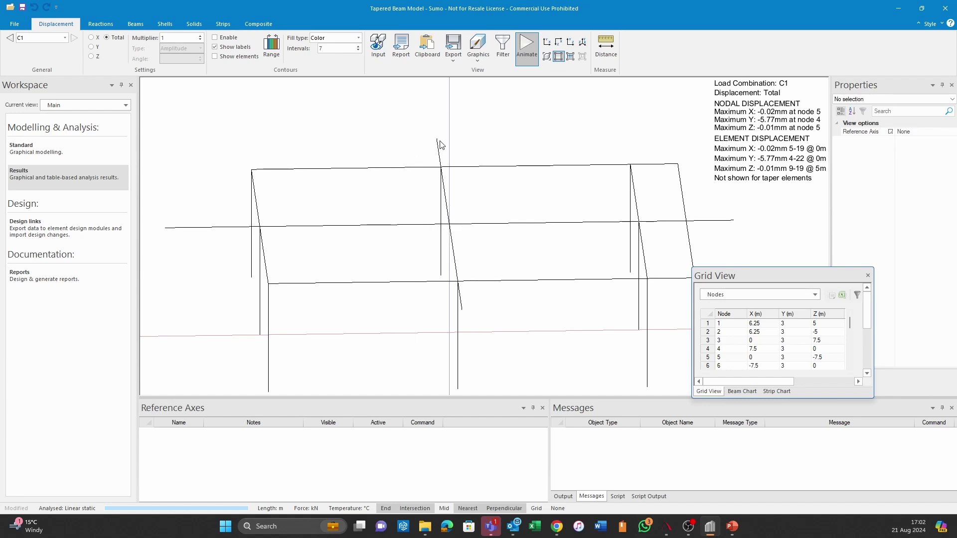
scroll(618, 255, "down", 2)
middle_click_drag(553, 259, 590, 248)
Show the input loads and supports on the animated displacement view and render the members as solid sections.
left_click(378, 47)
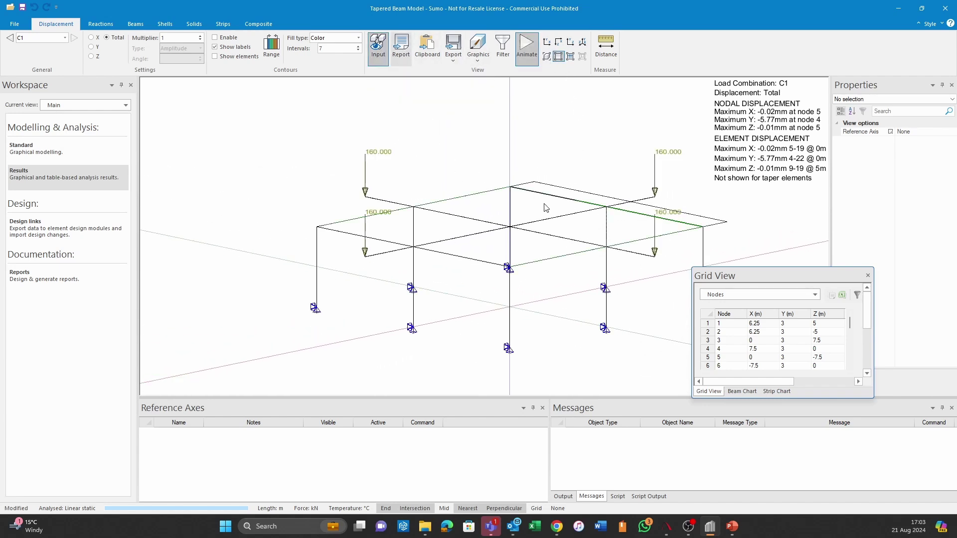
middle_click_drag(545, 207, 507, 247)
left_click(547, 56)
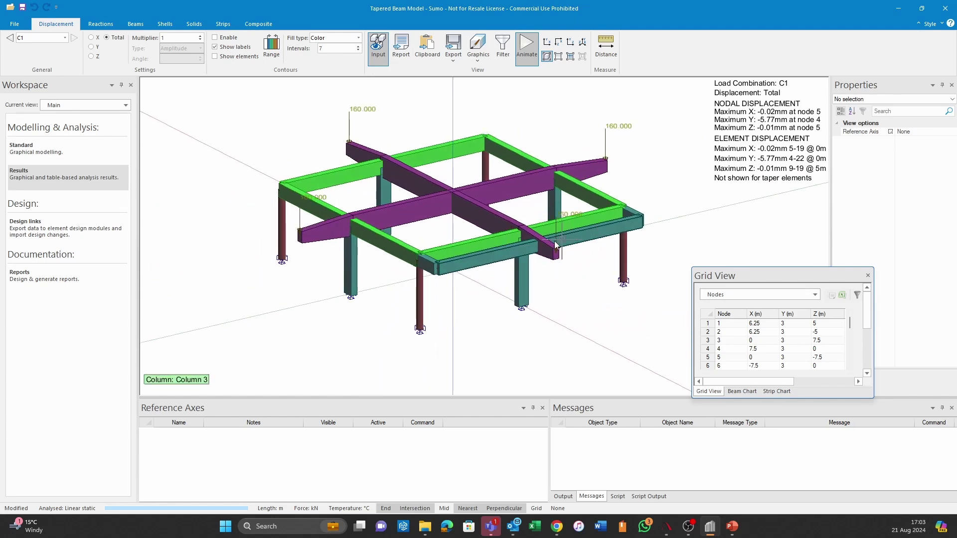
Examine the animated deflection where the edge beam crosses the tapered cantilever, and across the whole frame.
scroll(536, 270, "up", 5)
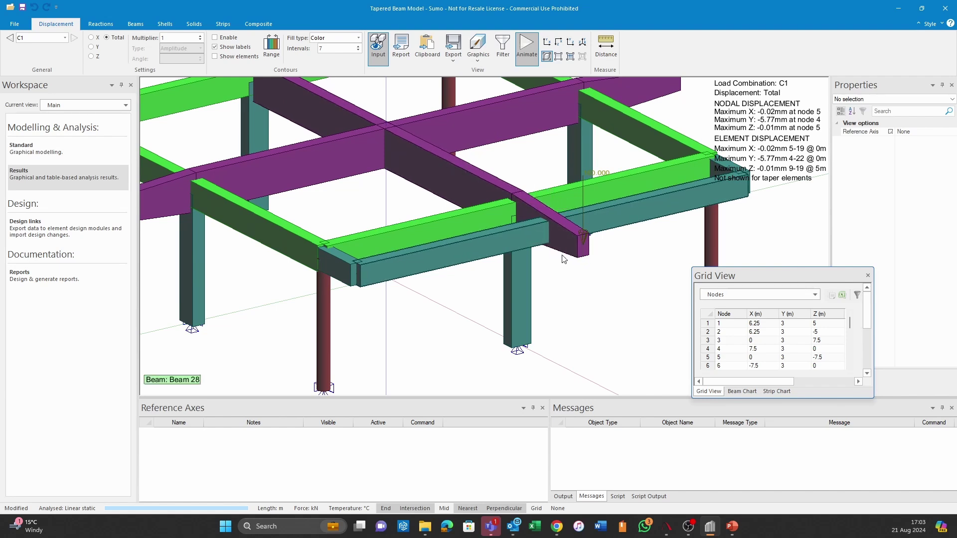
middle_click_drag(610, 312, 497, 362)
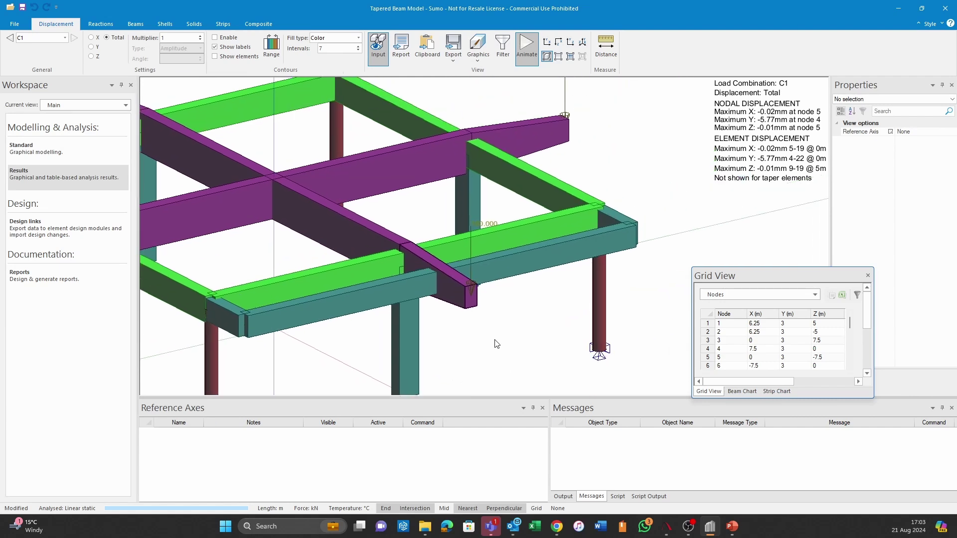
scroll(497, 344, "down", 2)
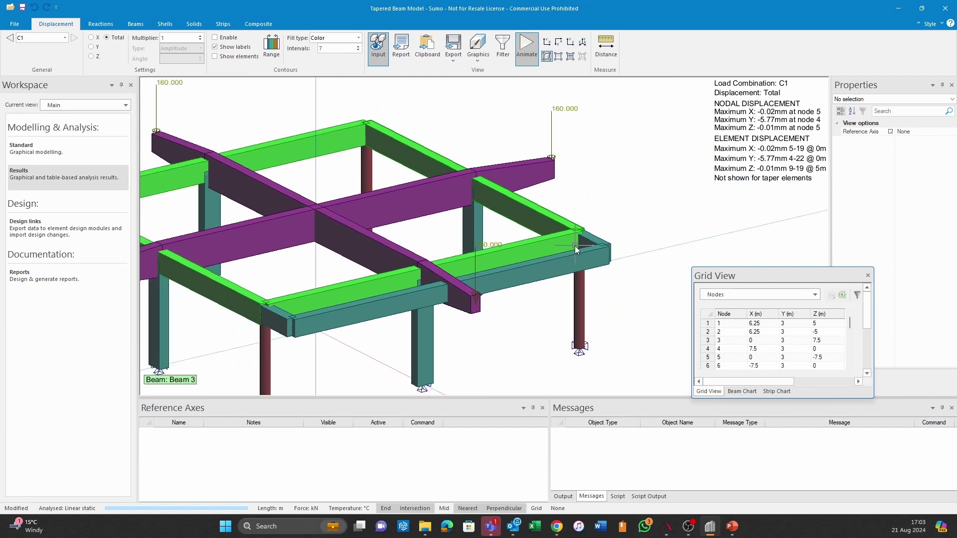
scroll(576, 246, "down", 2)
scroll(477, 192, "down", 1)
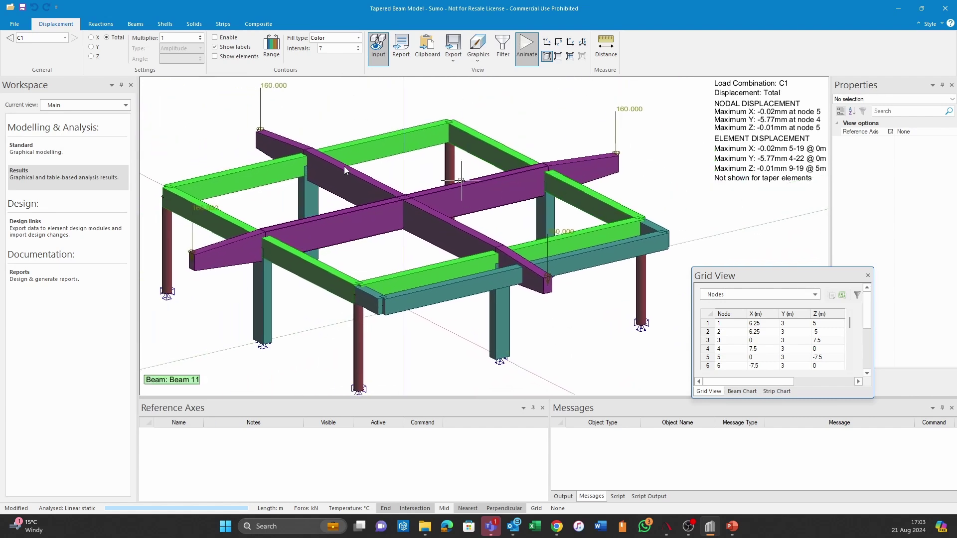
scroll(345, 218, "down", 1)
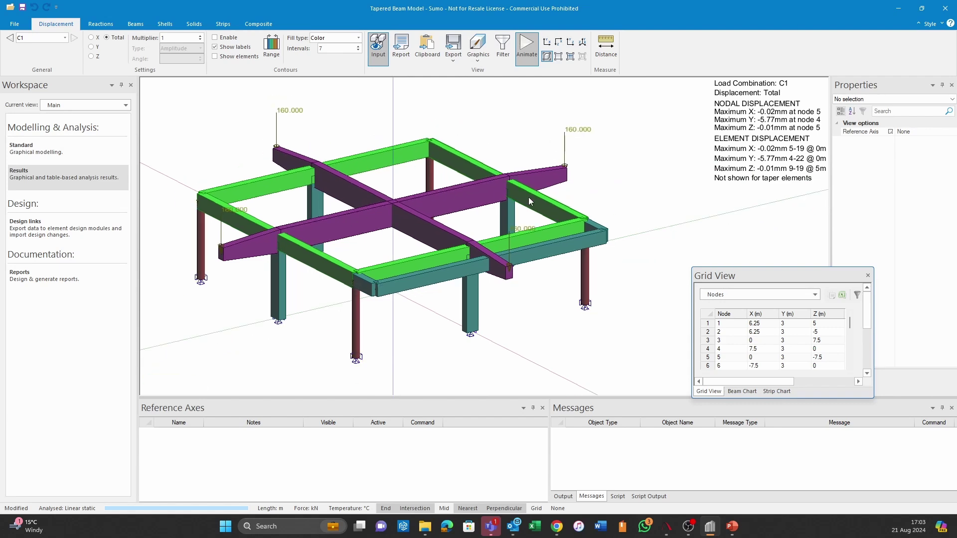